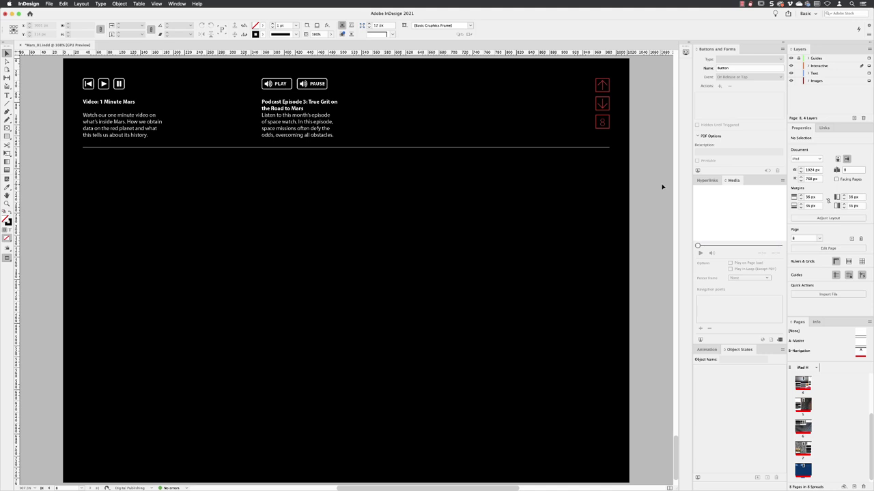
Switch to Normal view and load MissionMars.mp4 from the Links folder for placing
key("w")
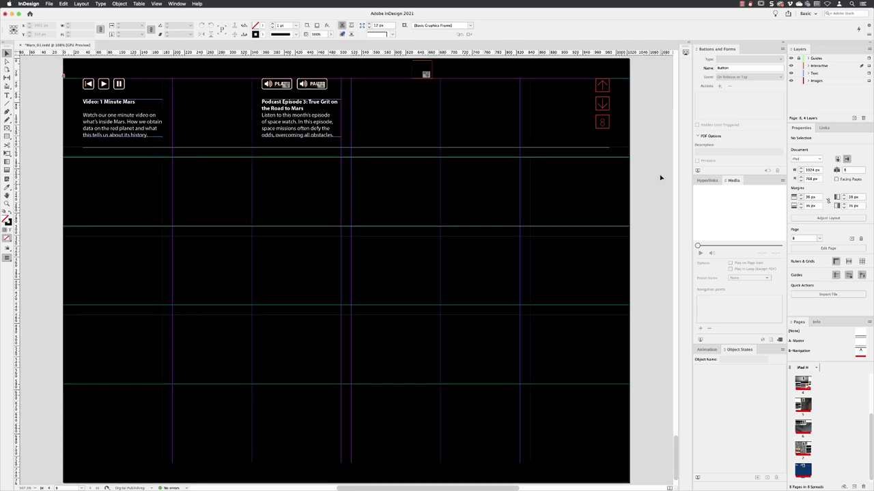
left_click(50, 4)
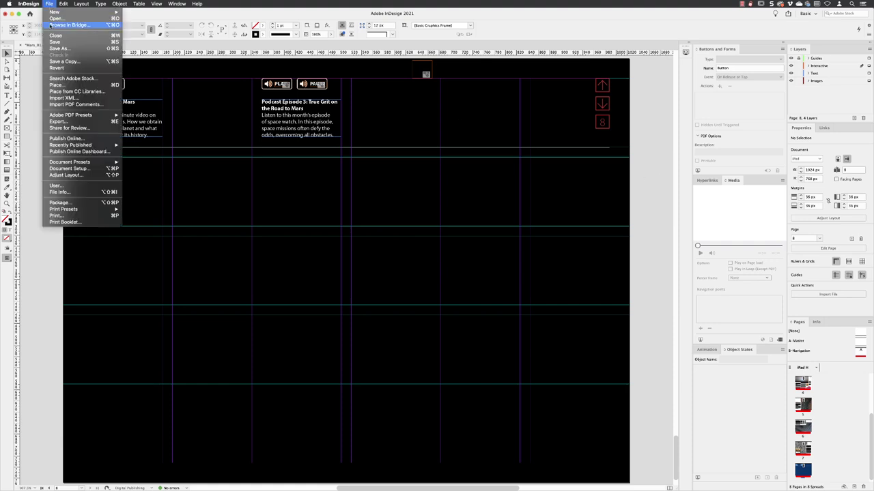
left_click(67, 85)
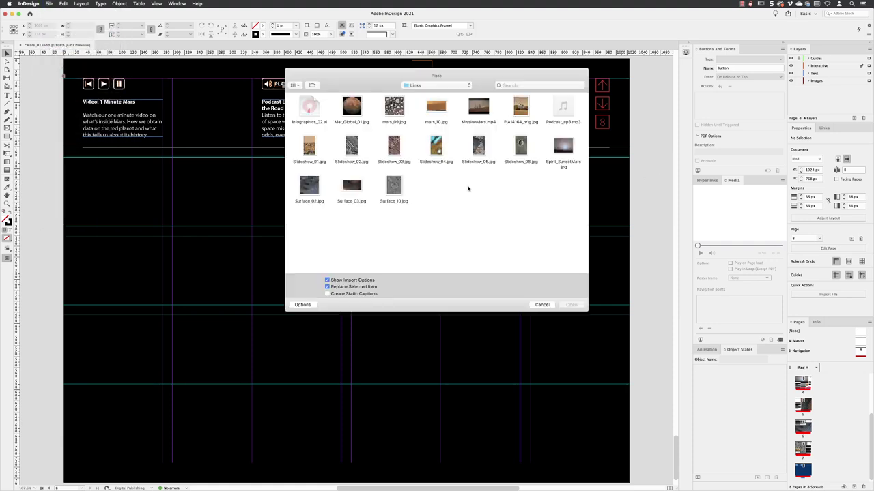
left_click(483, 111)
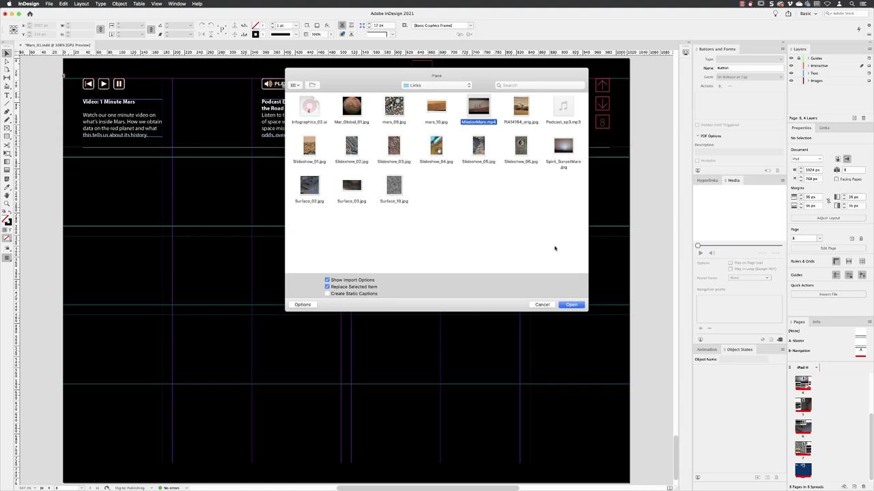
left_click(573, 305)
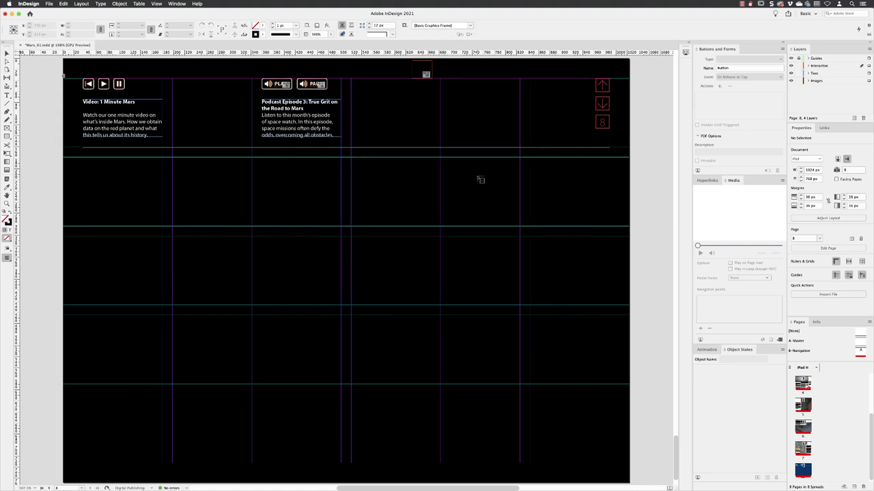
Draw the MissionMars.mp4 frame across the grid below the text, about 952 × 553 px
left_click(84, 158)
left_click_drag(84, 158, 609, 464)
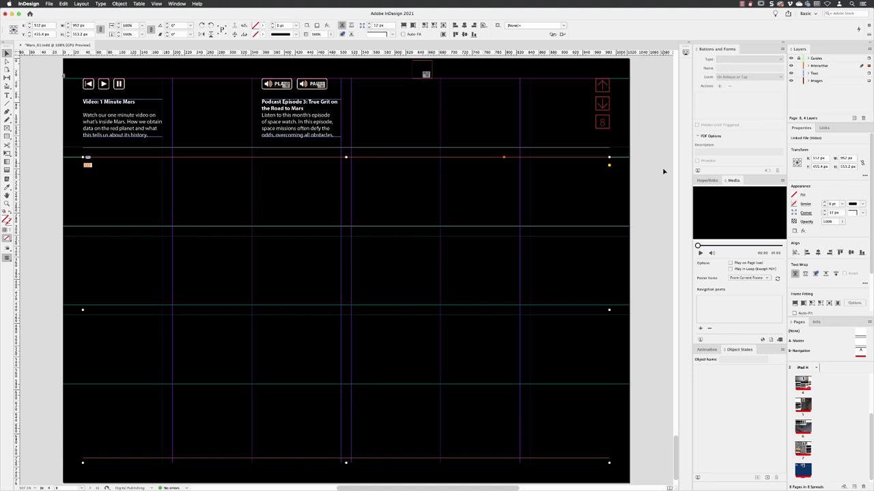
Scrub the Mars video to the solar-system frame and set the poster to From Current Frame
left_click(699, 254)
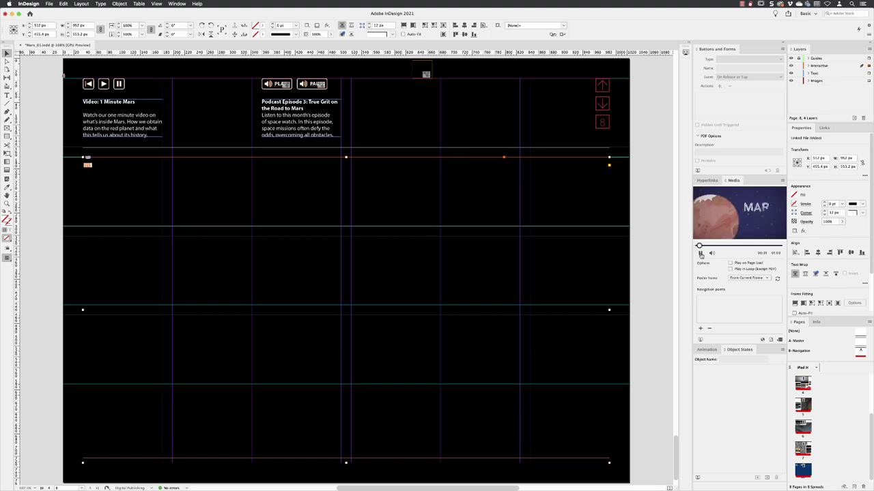
left_click(700, 253)
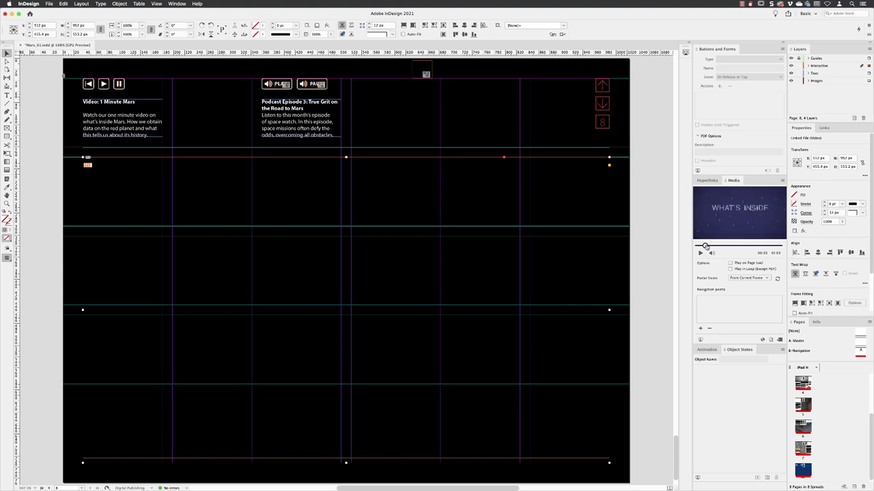
left_click_drag(707, 246, 774, 246)
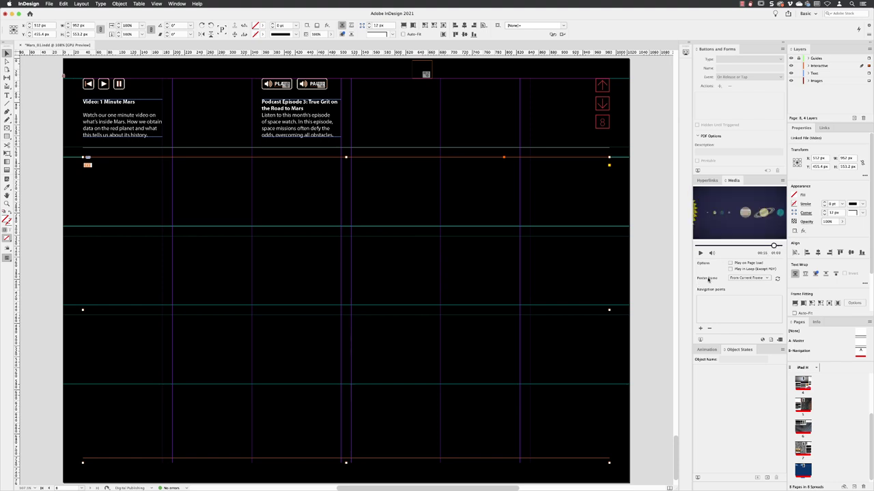
left_click(735, 278)
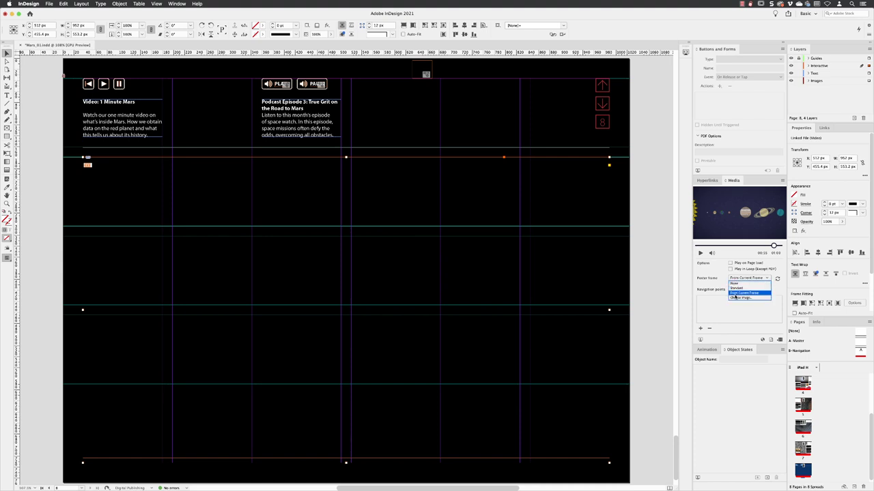
left_click(741, 293)
left_click(778, 280)
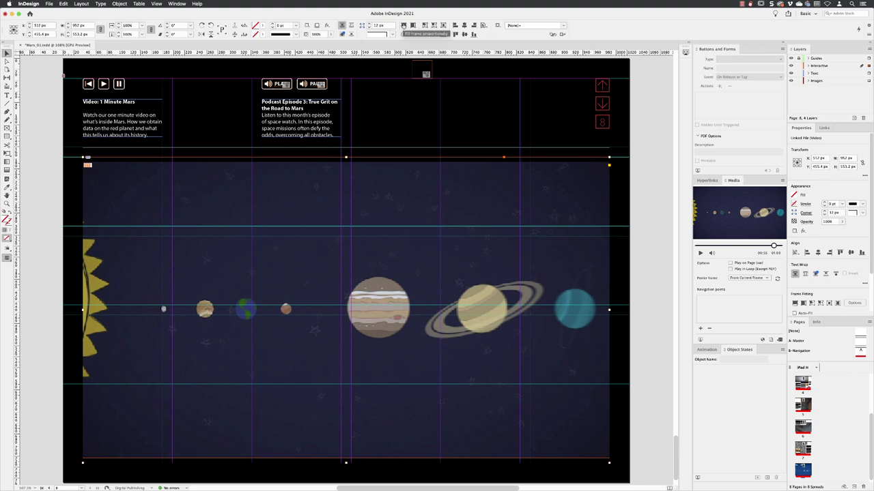
Apply Fill Frame Proportionally to the solar-system poster, then deselect the video frame
left_click(403, 25)
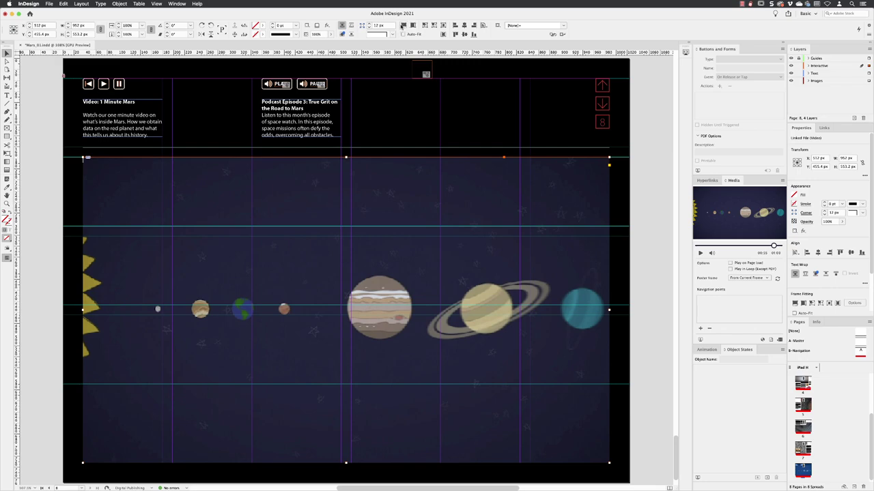
left_click(60, 120)
left_click(7, 203)
Zoom in on the video buttons and select the Restart video button
left_click(98, 86)
left_click_drag(240, 153, 78, 163)
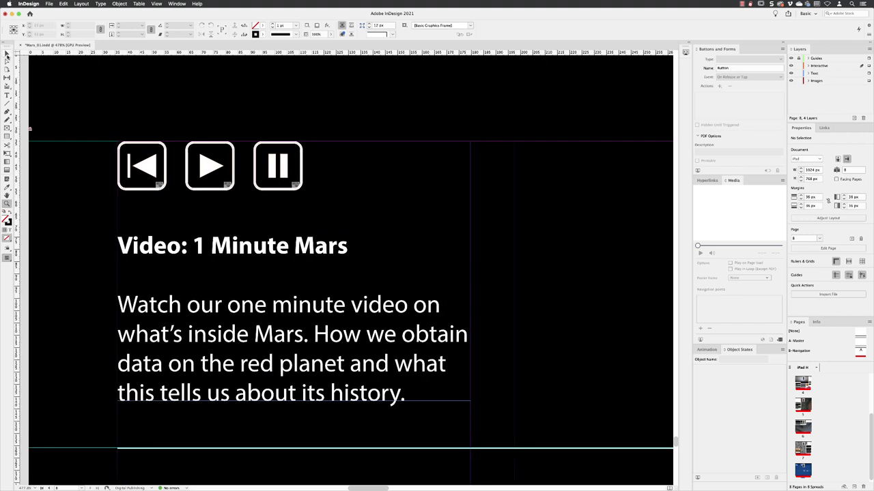
left_click(7, 54)
left_click(155, 170)
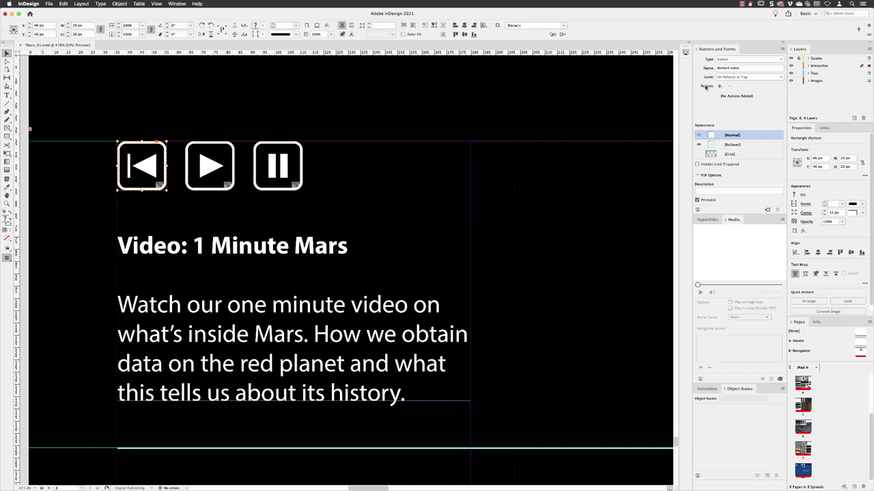
Add a Video action to the restart button that plays MissionMars.mp4
left_click(719, 87)
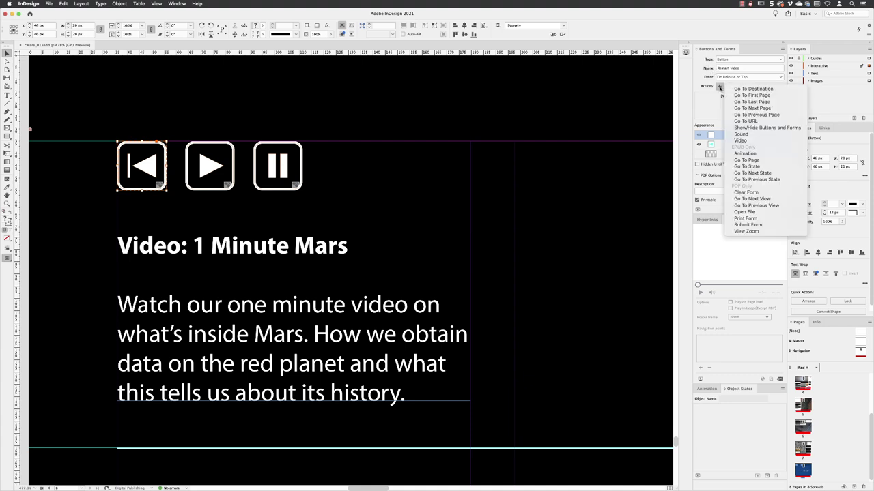
left_click(755, 141)
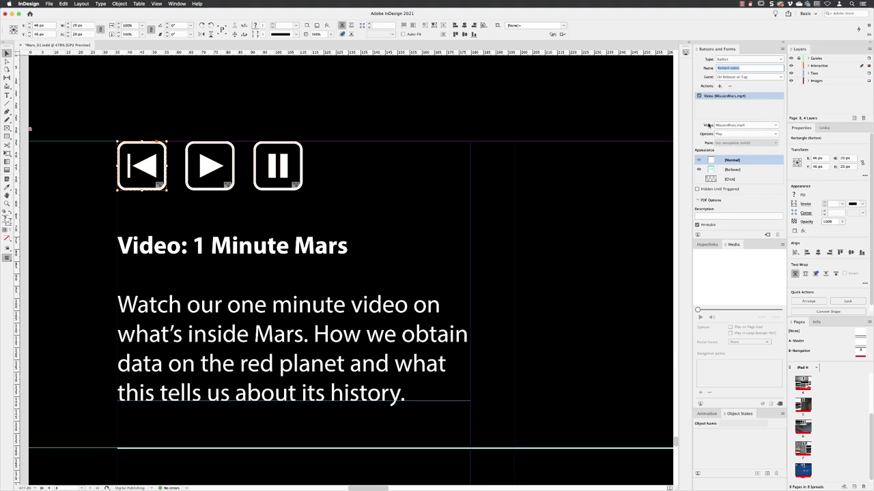
left_click(776, 135)
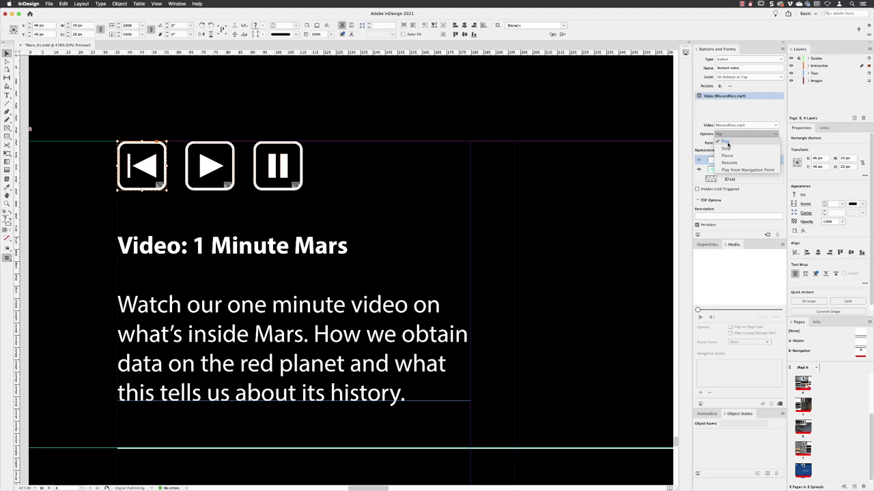
left_click(707, 131)
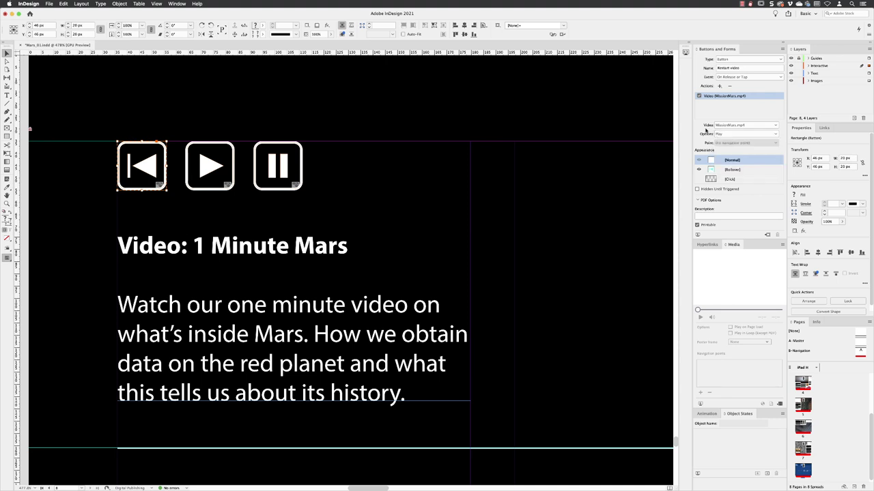
Give the Play video button a Video action set to Resume MissionMars.mp4
left_click(216, 162)
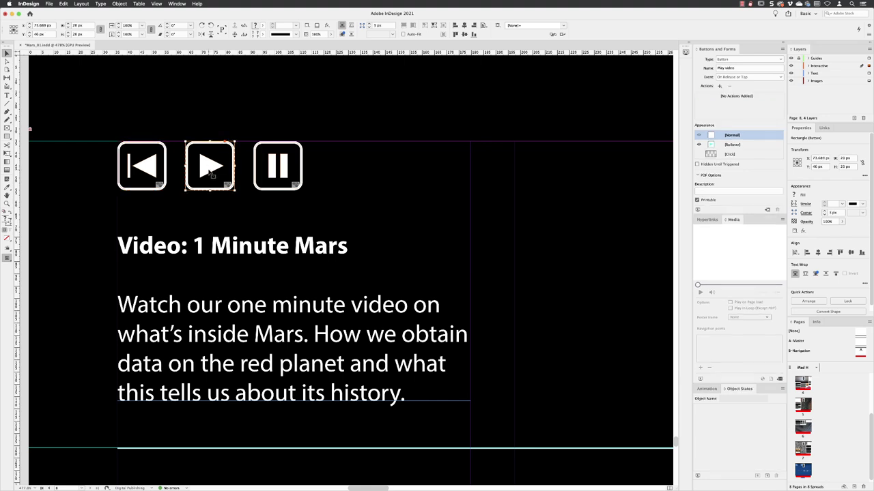
left_click(720, 87)
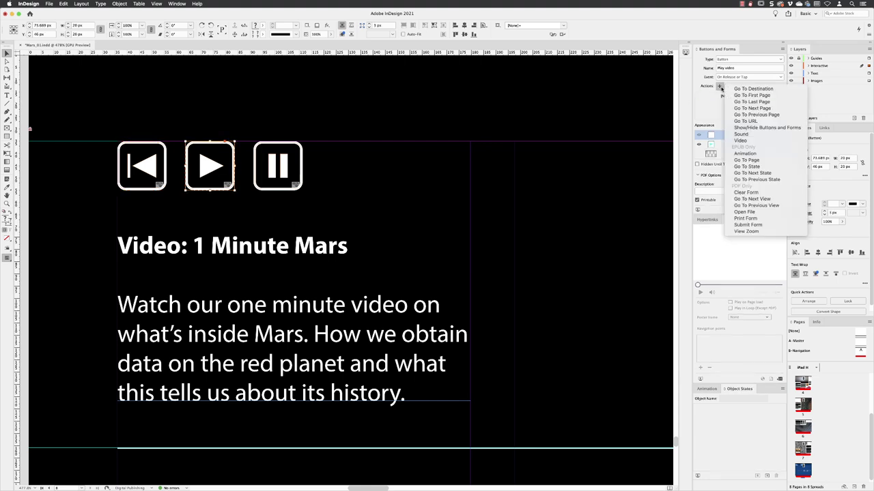
left_click(741, 140)
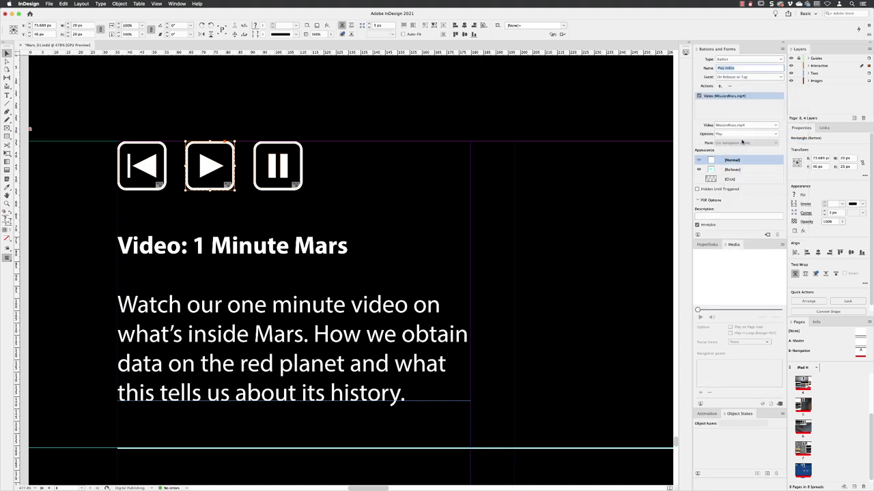
left_click(738, 134)
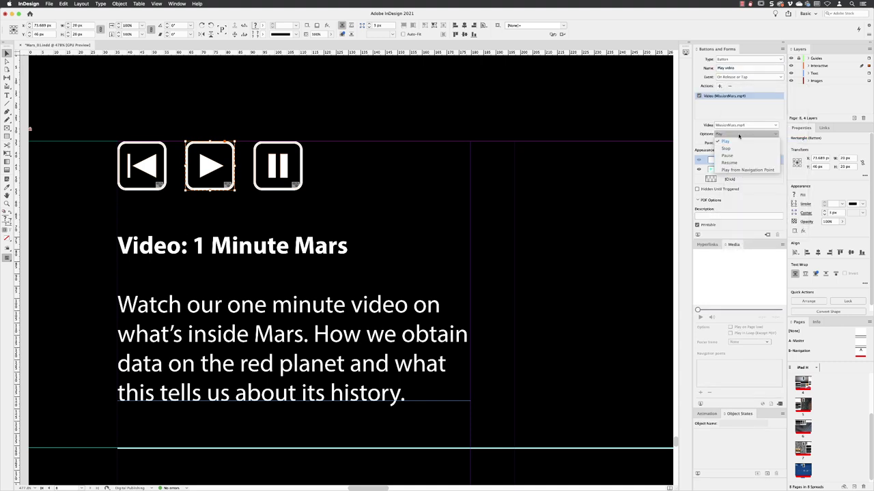
left_click(737, 163)
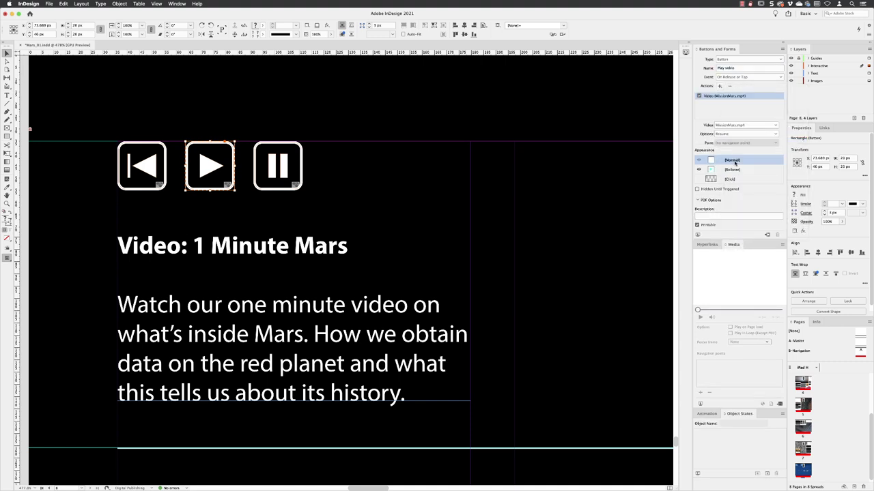
Give the Pause video button a Video action set to Pause MissionMars.mp4
left_click(286, 164)
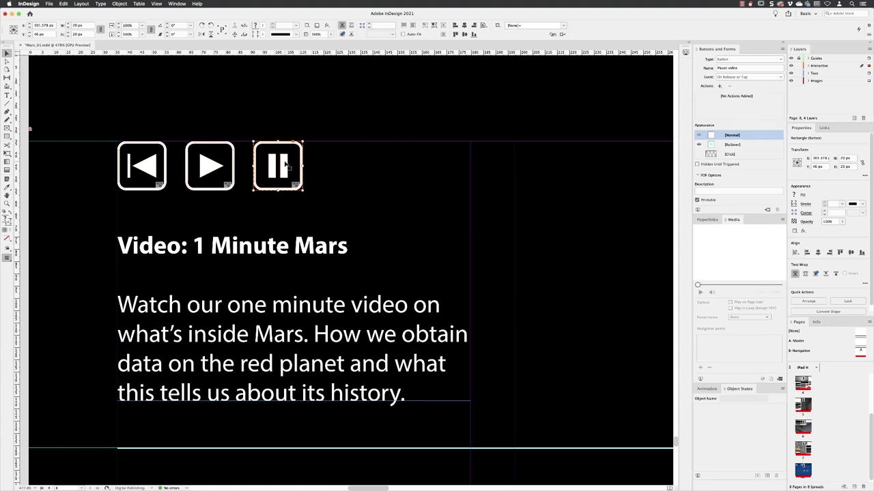
left_click(719, 86)
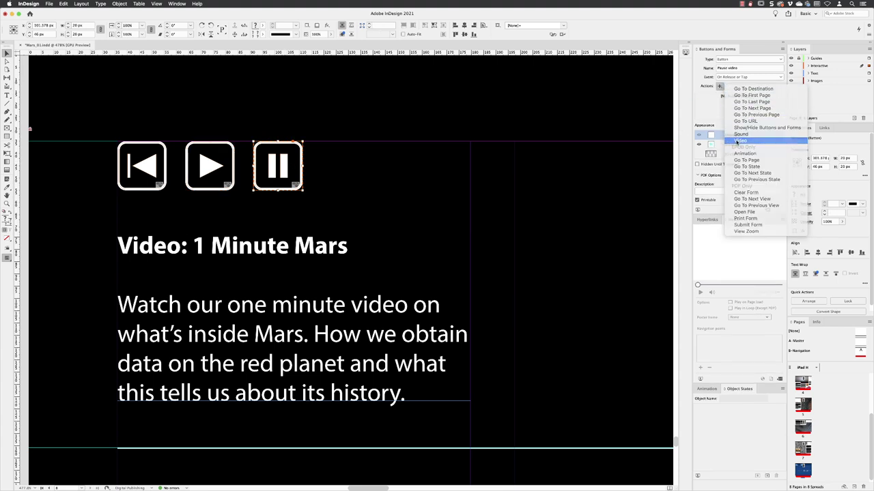
left_click(738, 140)
left_click(737, 134)
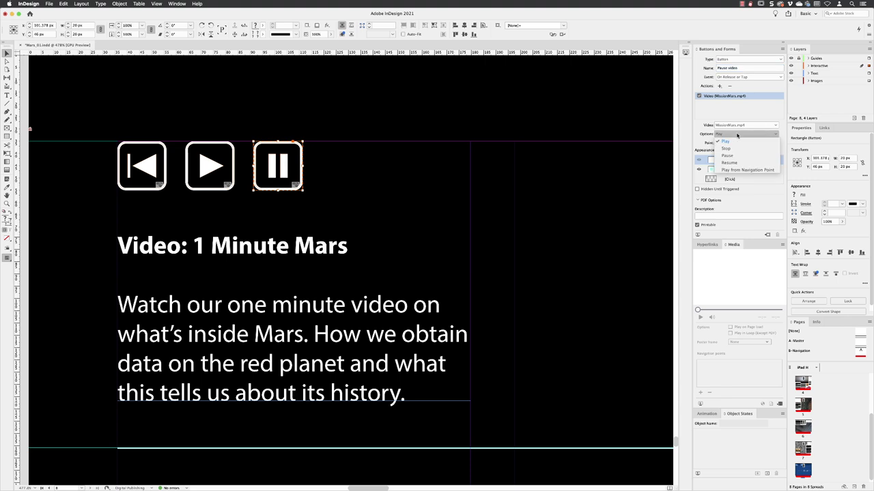
left_click(728, 155)
Fit the page in the window, deselect everything, and save Mars_01.indd
left_click(156, 3)
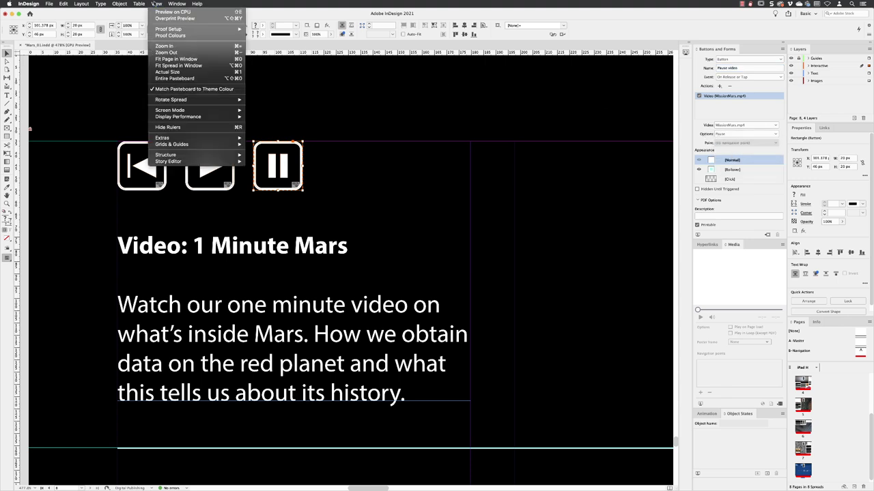
left_click(177, 59)
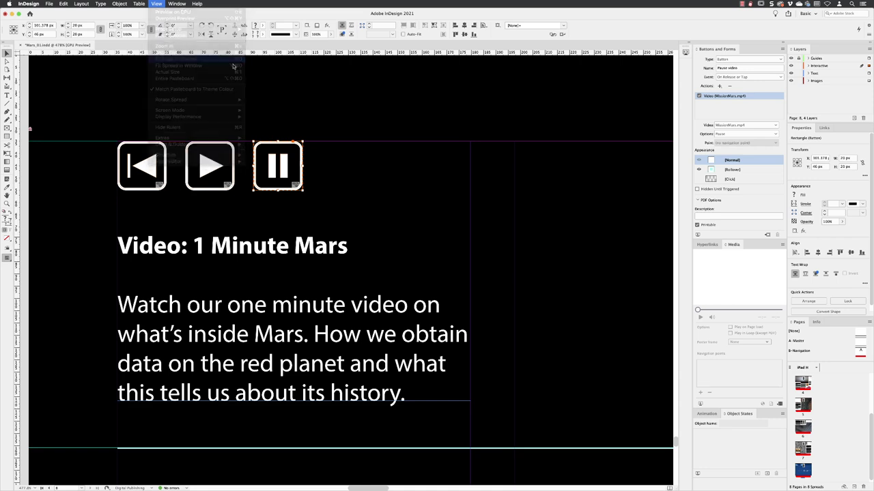
key("super+shift+a")
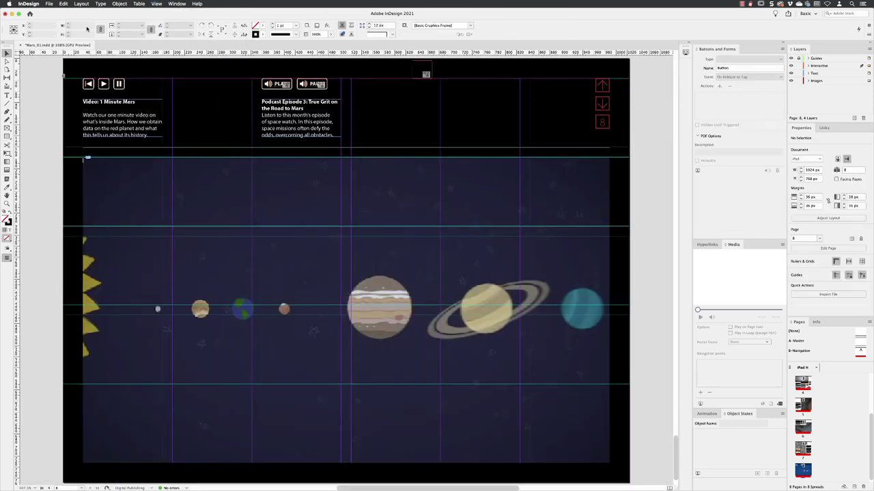
left_click(49, 4)
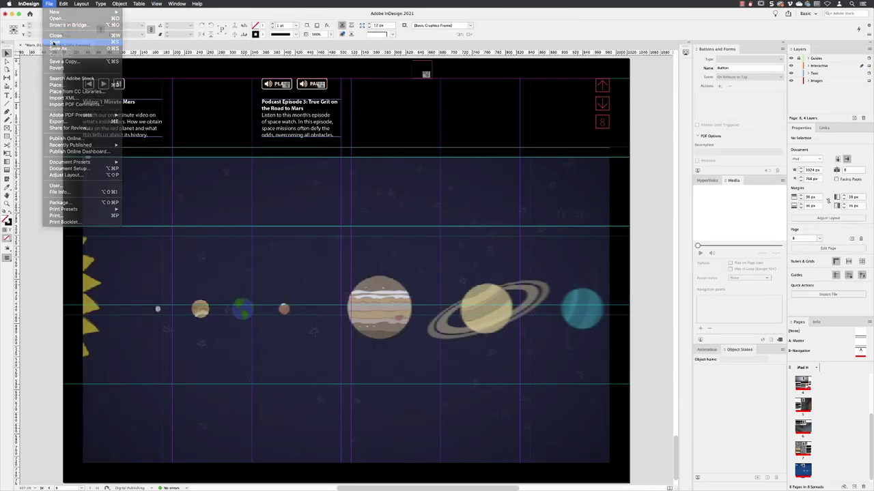
left_click(53, 42)
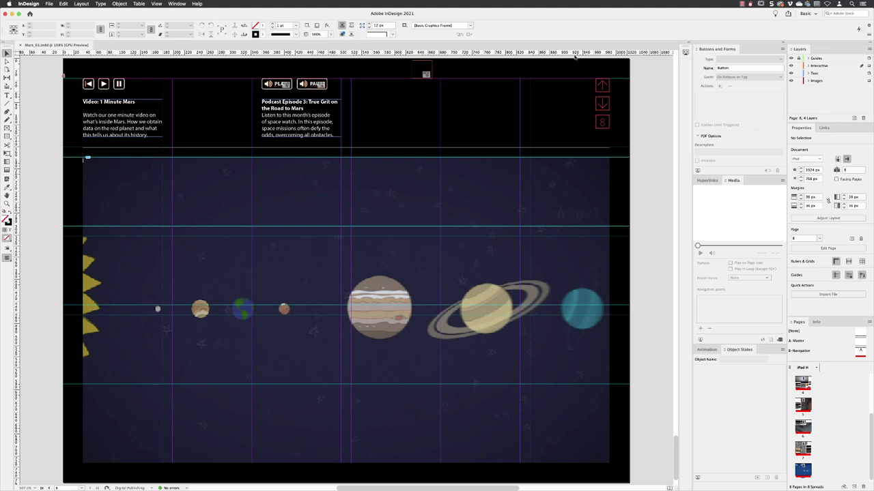
Render page 8 in the EPUB Interactivity Preview and start the Mars video
left_click(685, 53)
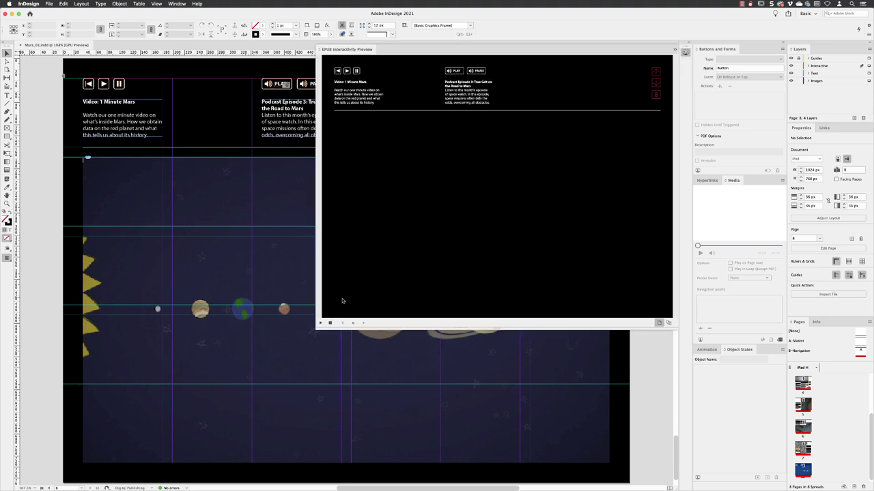
left_click(327, 323)
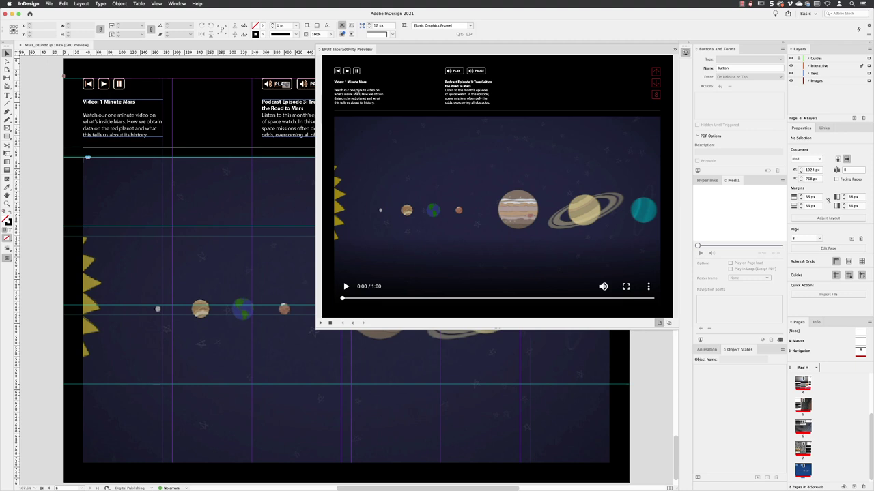
left_click(346, 71)
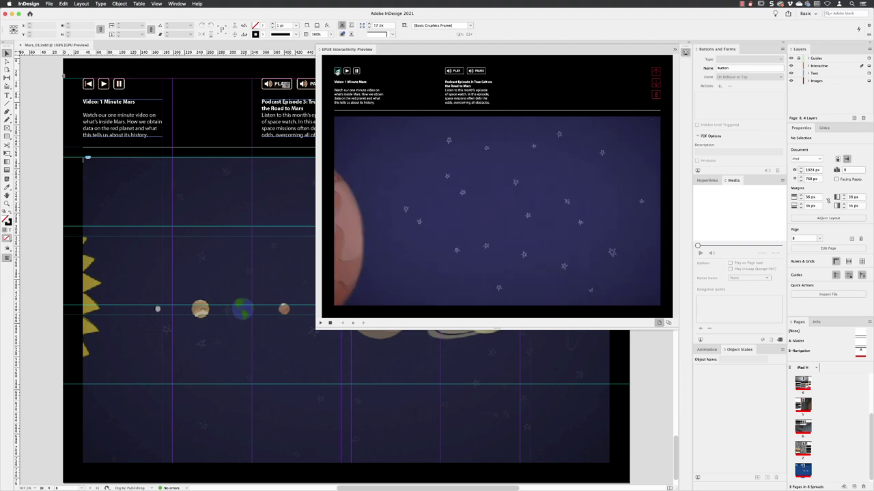
Test the restart, pause and play buttons on the previewed Mars video
left_click(336, 71)
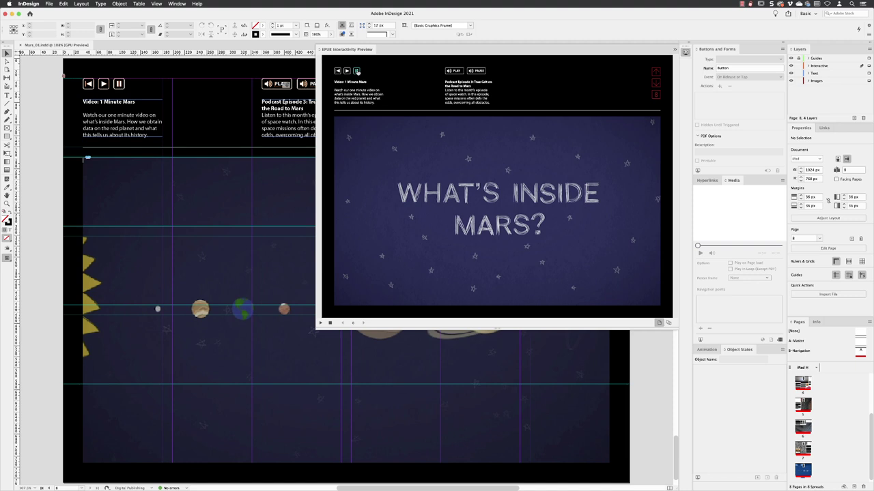
left_click(356, 71)
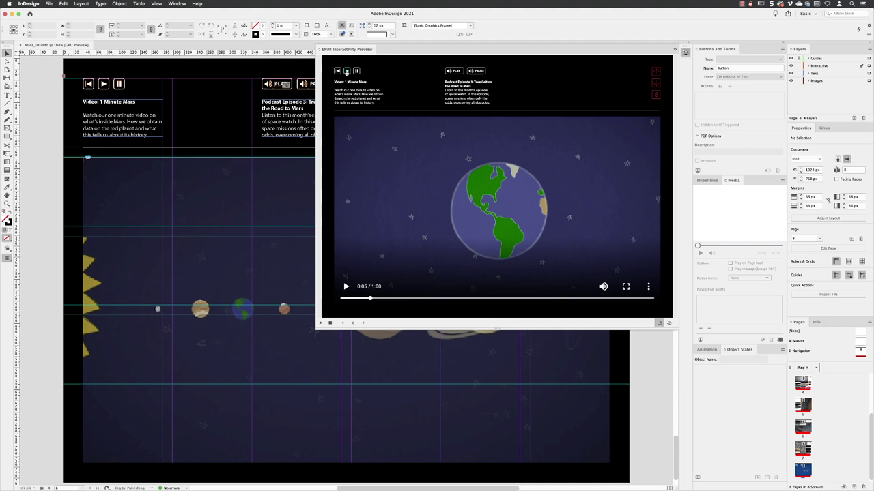
left_click(346, 71)
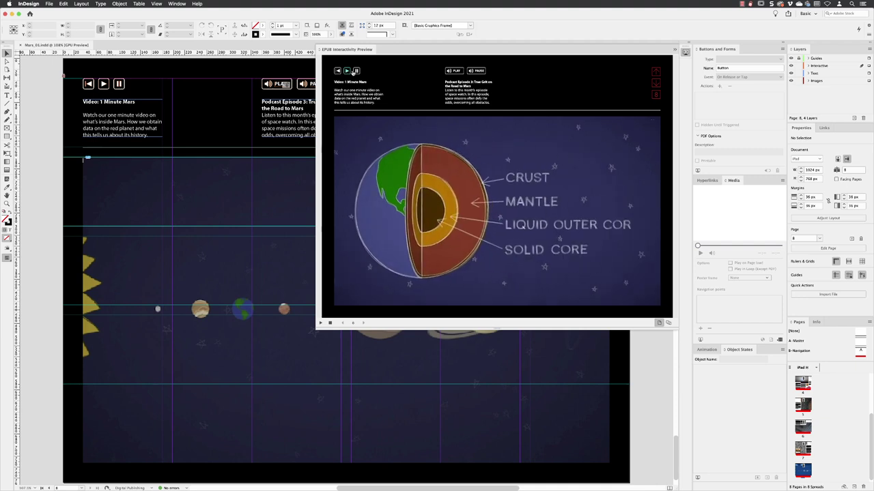
left_click(356, 71)
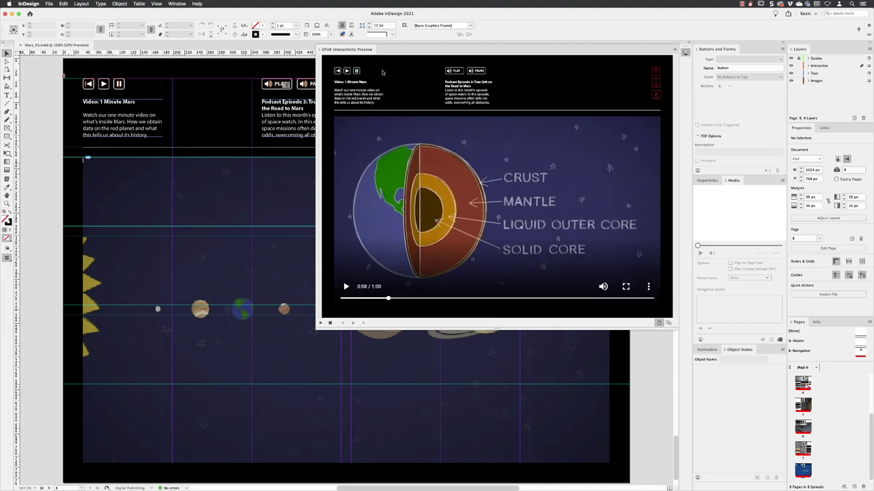